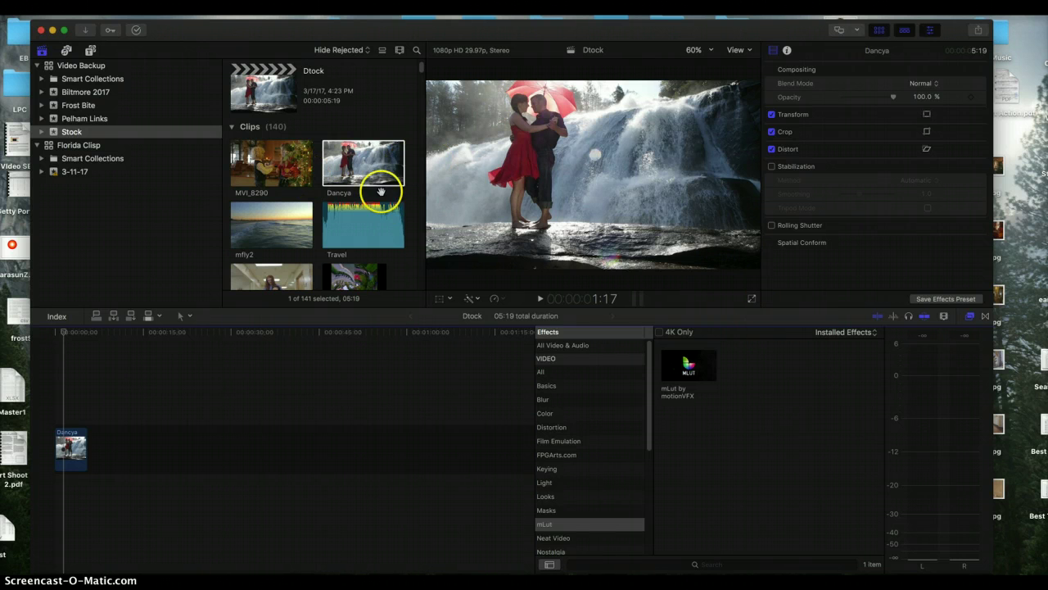
Append the Dancya clip to the Dtock timeline and delete the first copy already there.
left_click(364, 164)
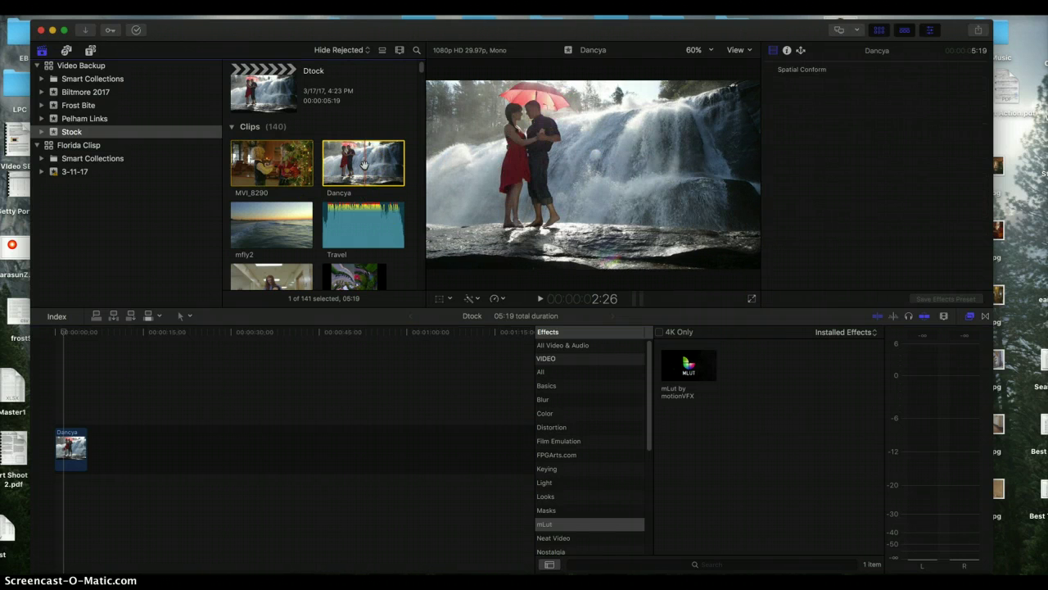
key("e")
left_click(66, 463)
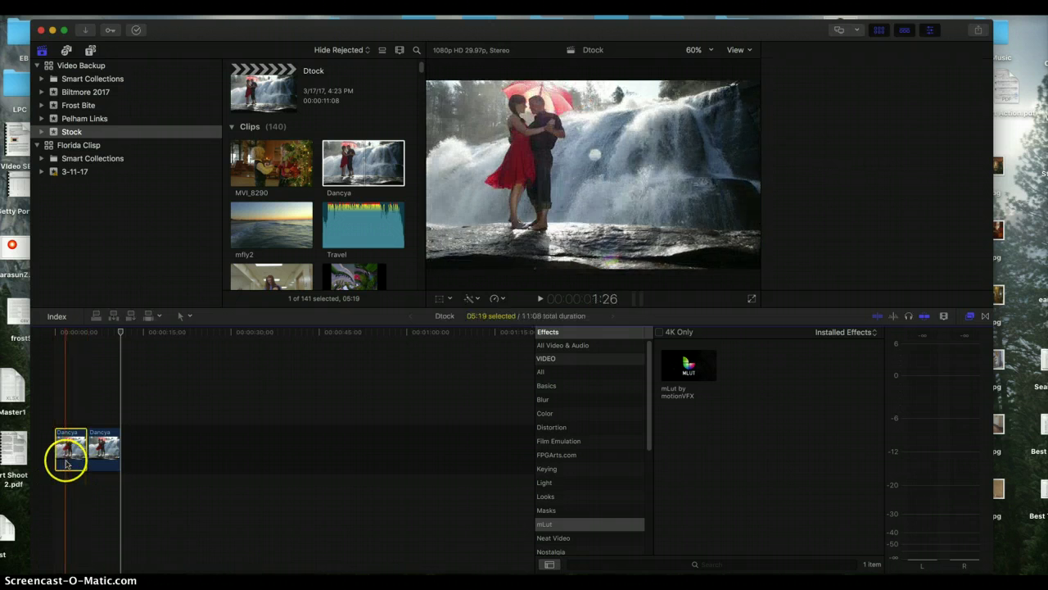
key("Delete")
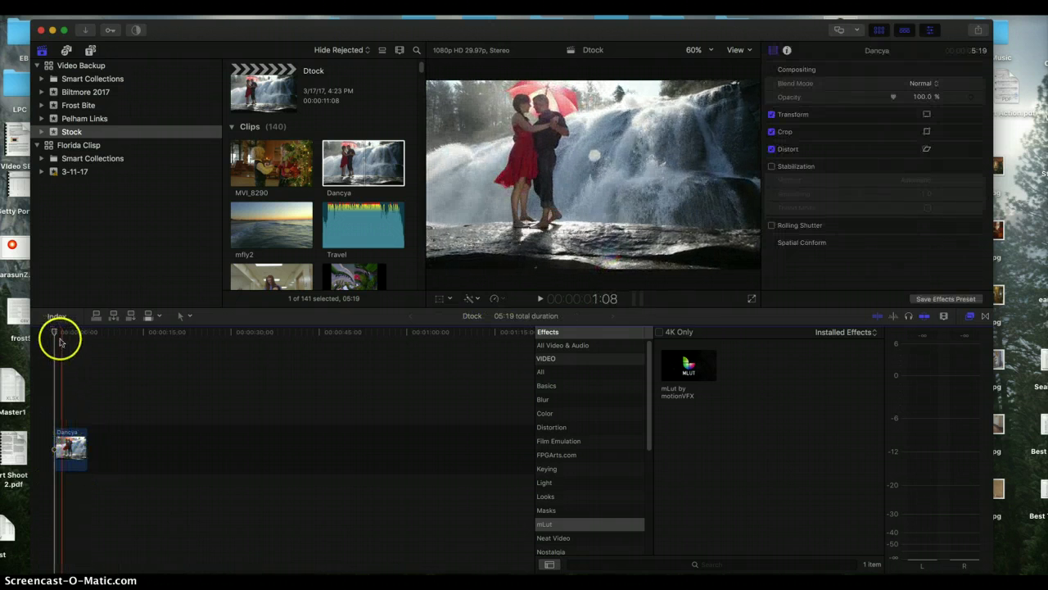
Save the current frame around 3:22 of the Dtock project to the Desktop as a JPEG image named dancers.
left_click(77, 332)
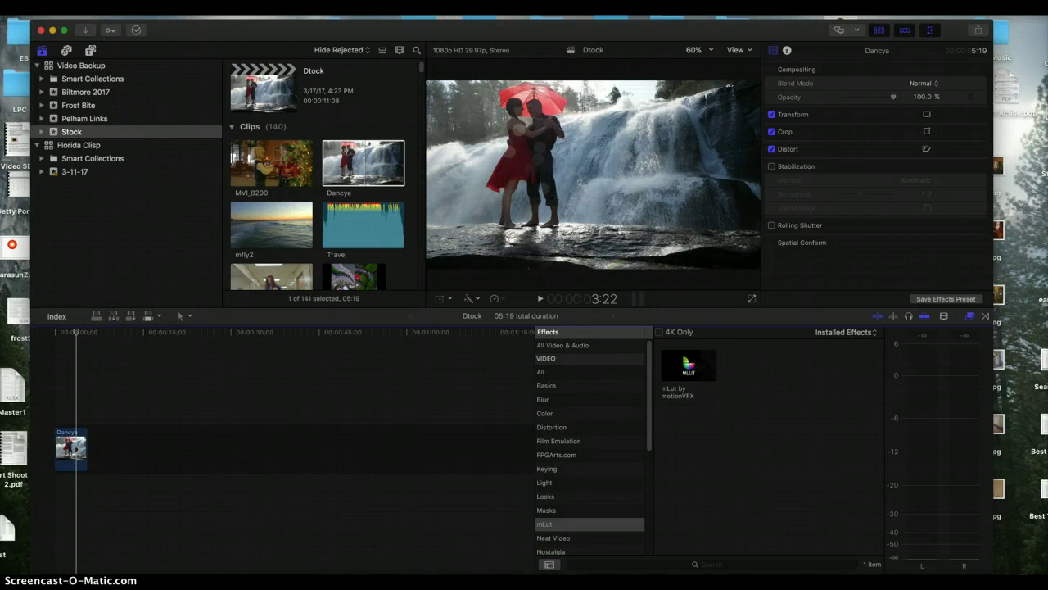
left_click(90, 8)
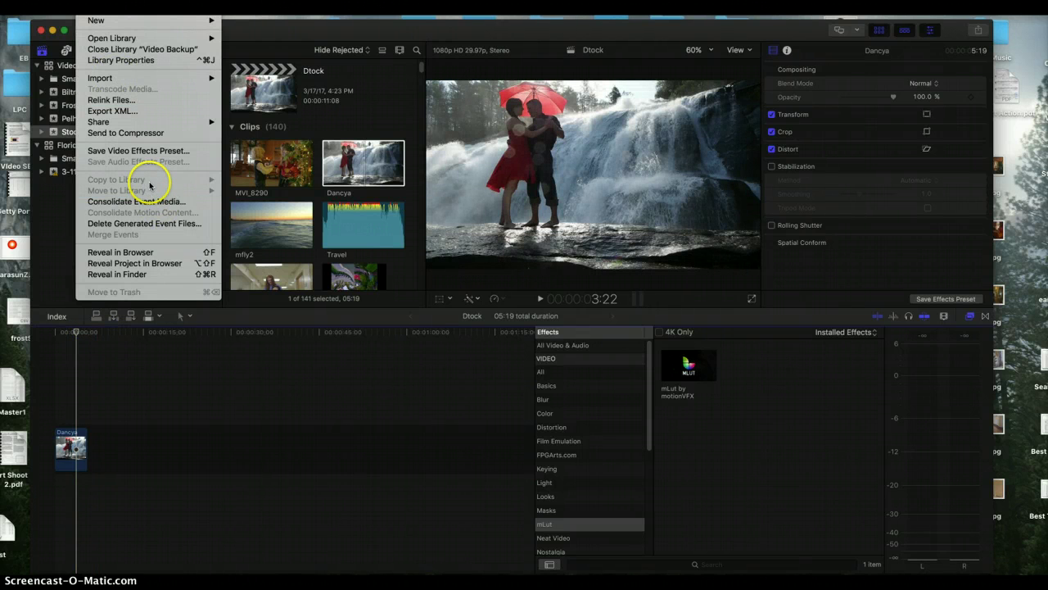
mouse_move(147, 122)
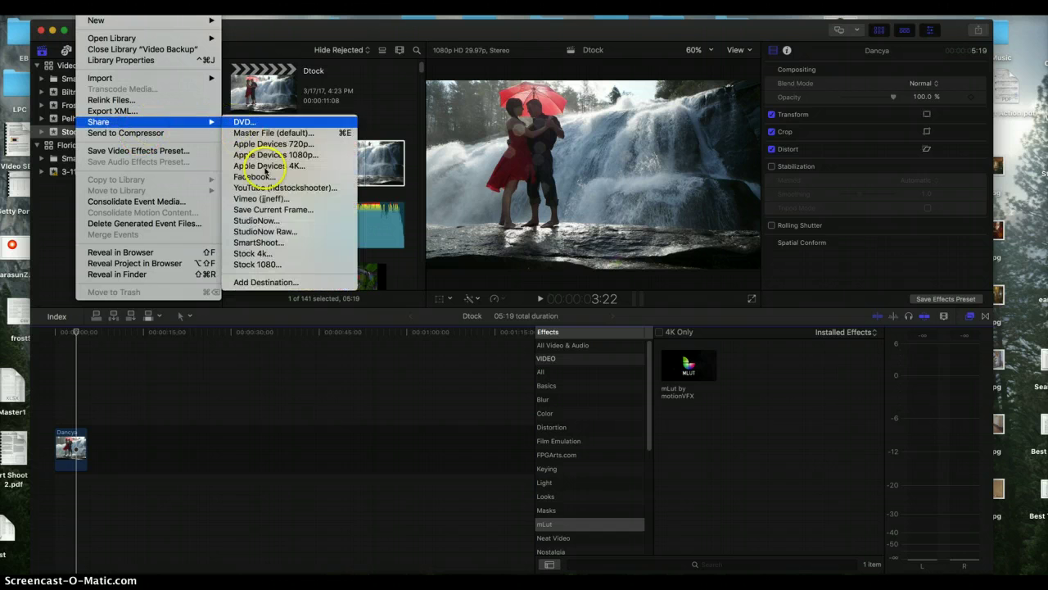
left_click(274, 210)
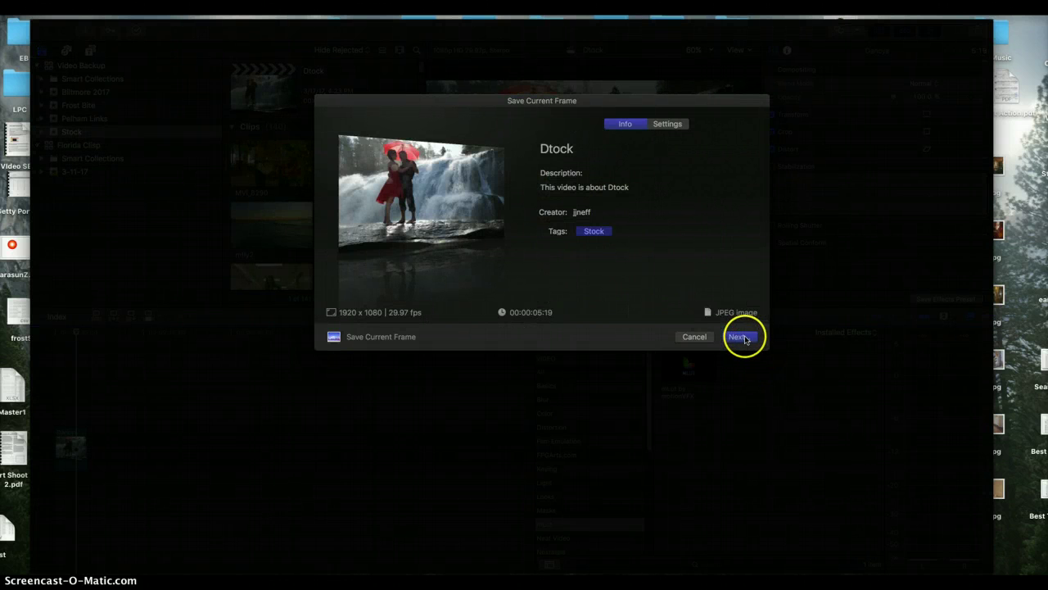
left_click(742, 337)
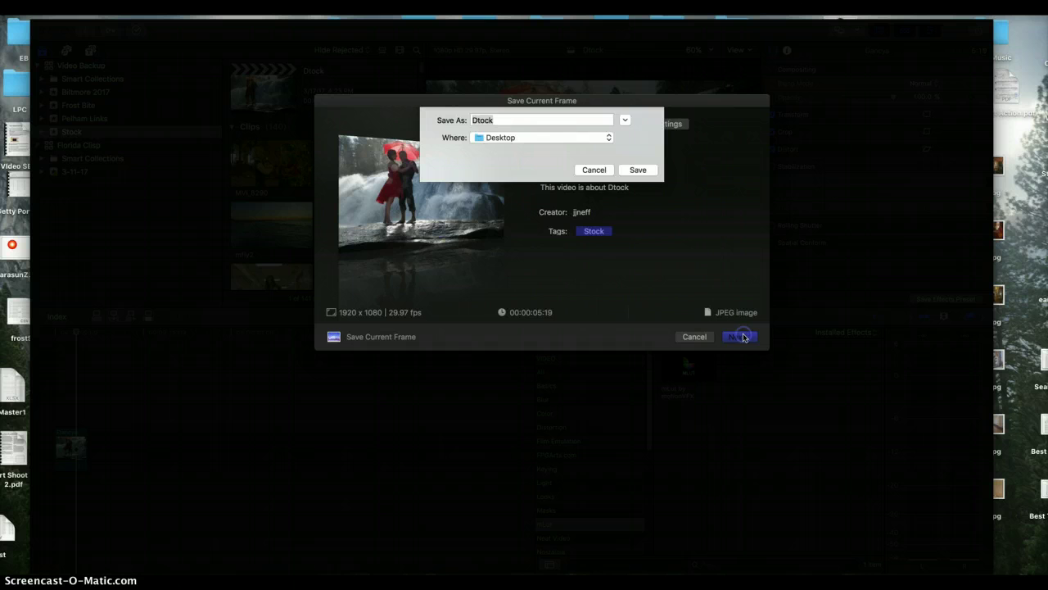
left_click(695, 274)
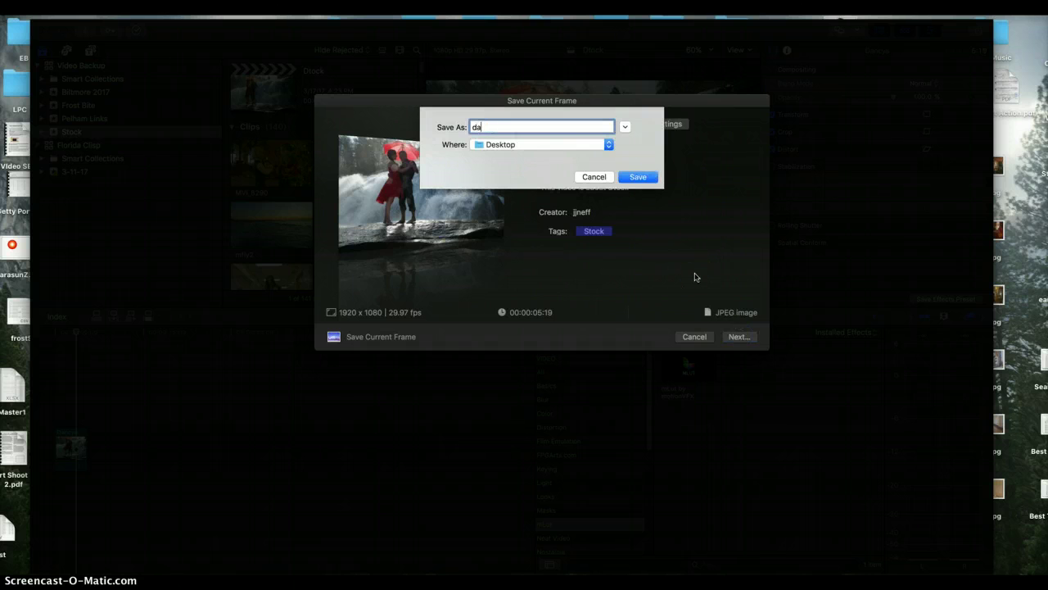
type("dancers")
left_click(643, 176)
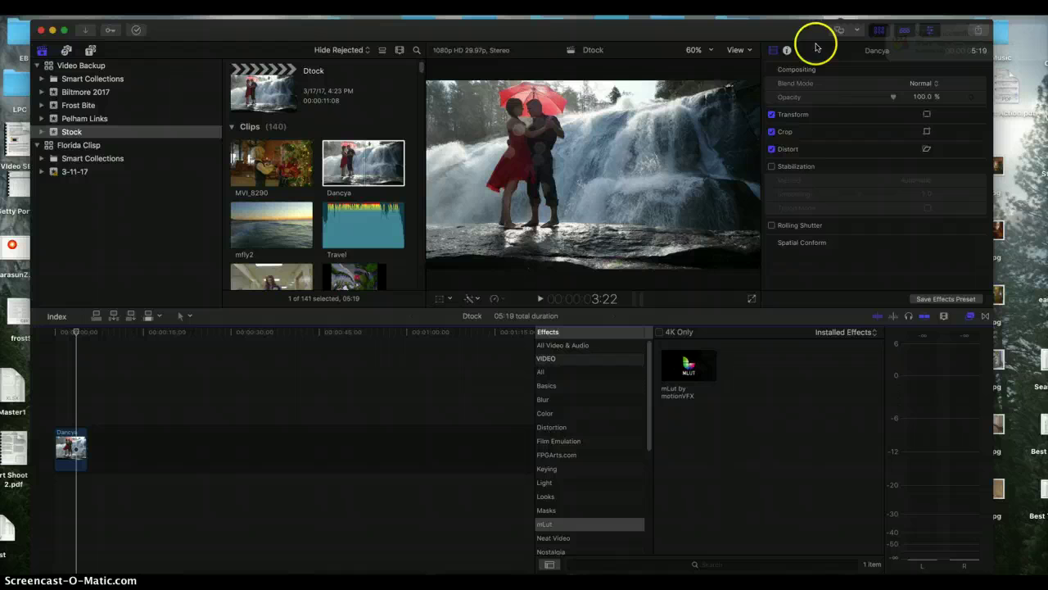
Switch to Adobe Photoshop Lightroom and import dancers.jpg from the Desktop into the catalog.
left_click(53, 32)
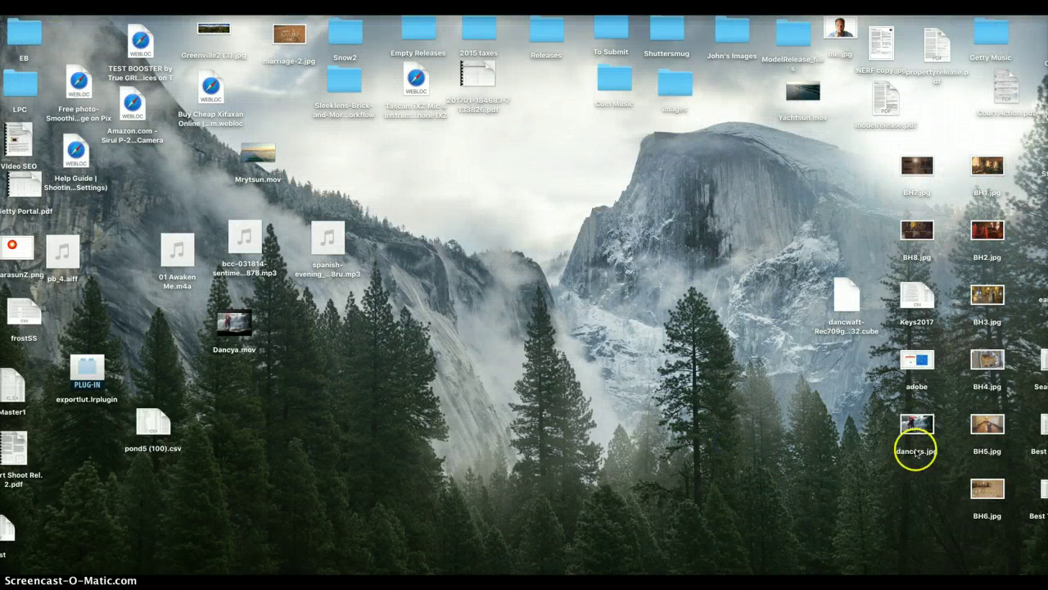
left_click(916, 423)
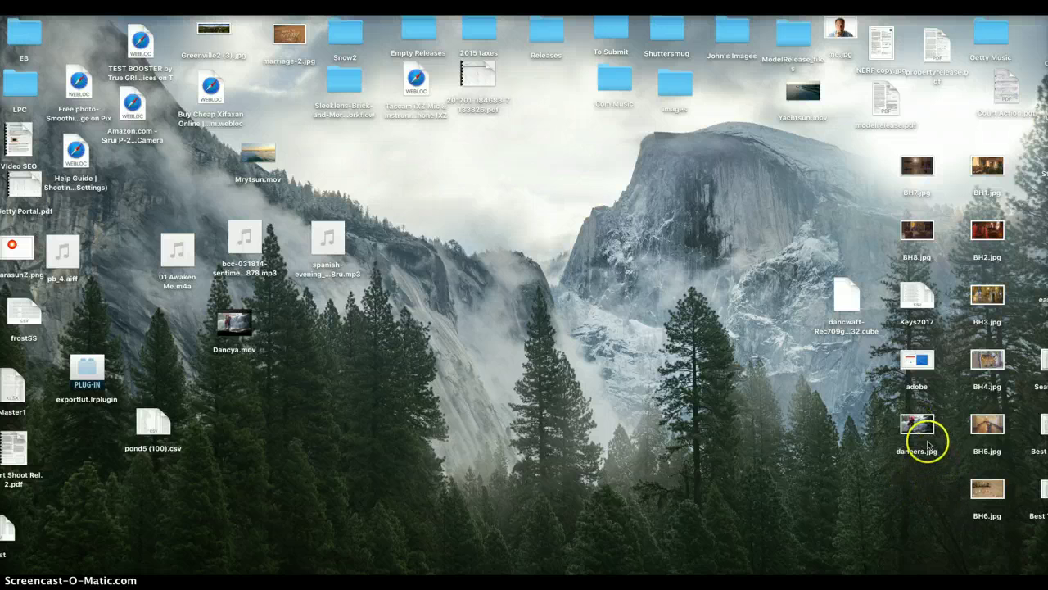
left_click(512, 559)
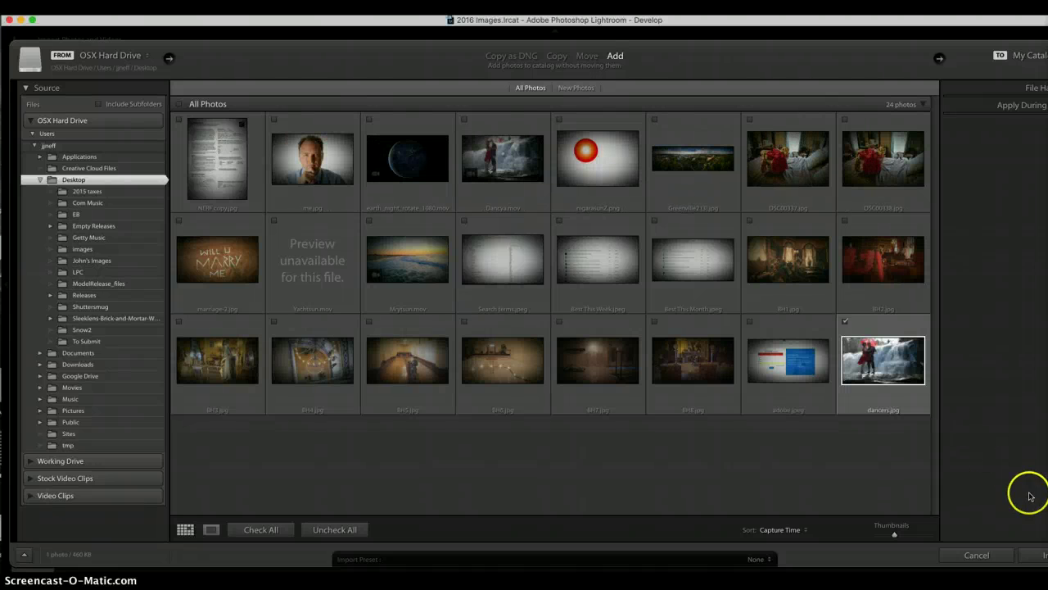
left_click(1038, 555)
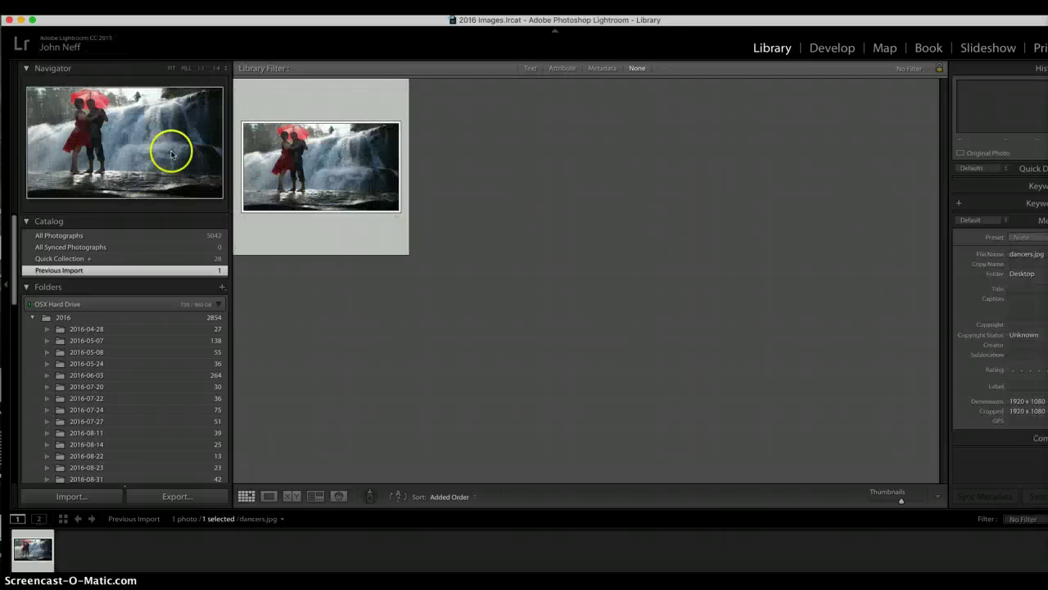
Enlarge the imported dancers.jpg to a single-photo view and open it in the Develop module.
right_click(314, 101)
left_click(313, 101)
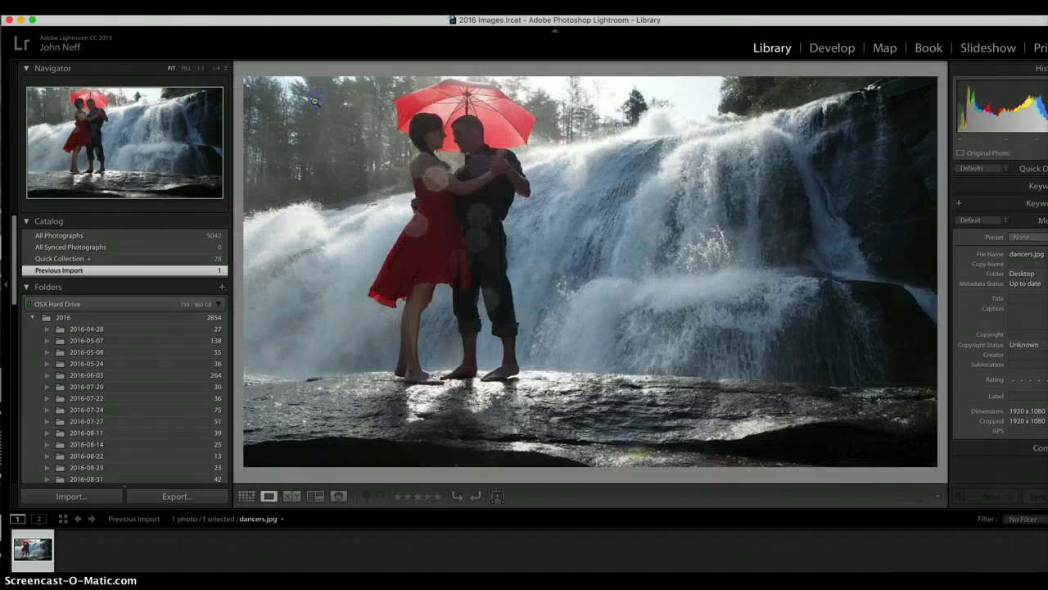
left_click(833, 51)
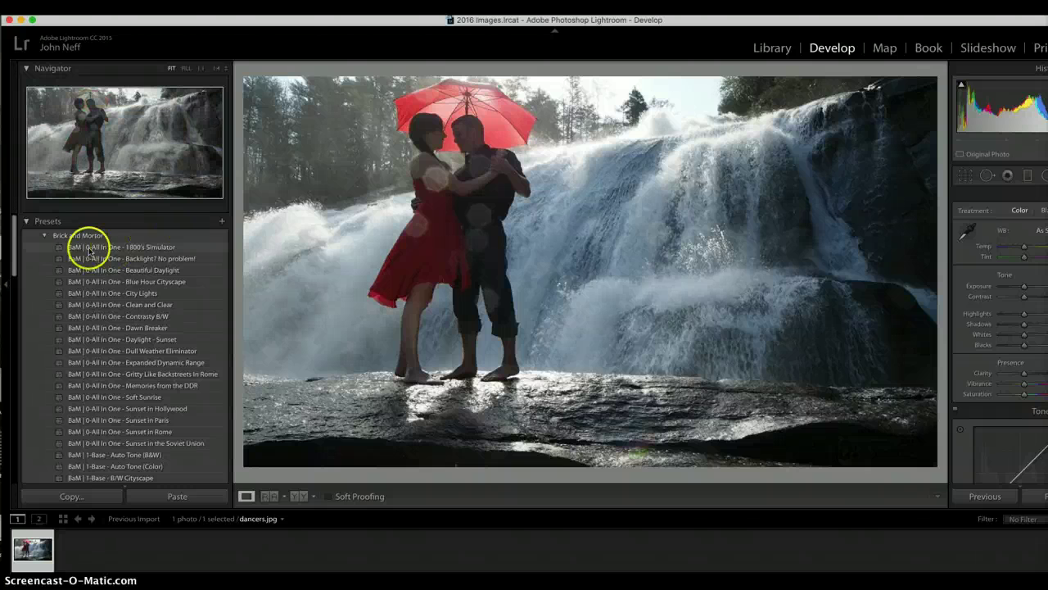
Apply the Brick and Mortor preset 2-Cinematic - Film Look 11 to the photo, slightly raising exposure and lowering contrast.
left_click(44, 236)
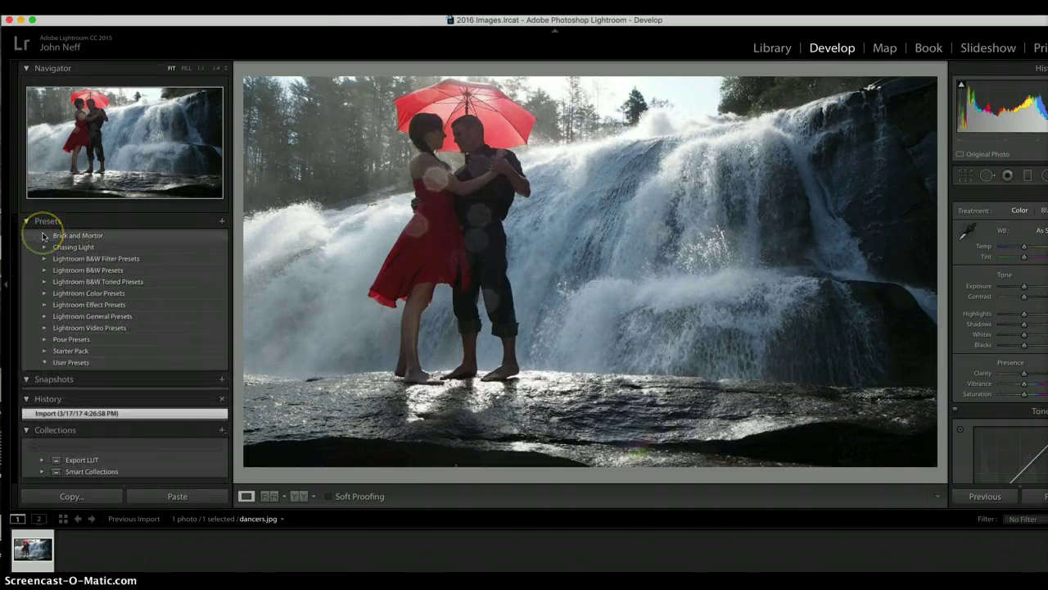
left_click(44, 236)
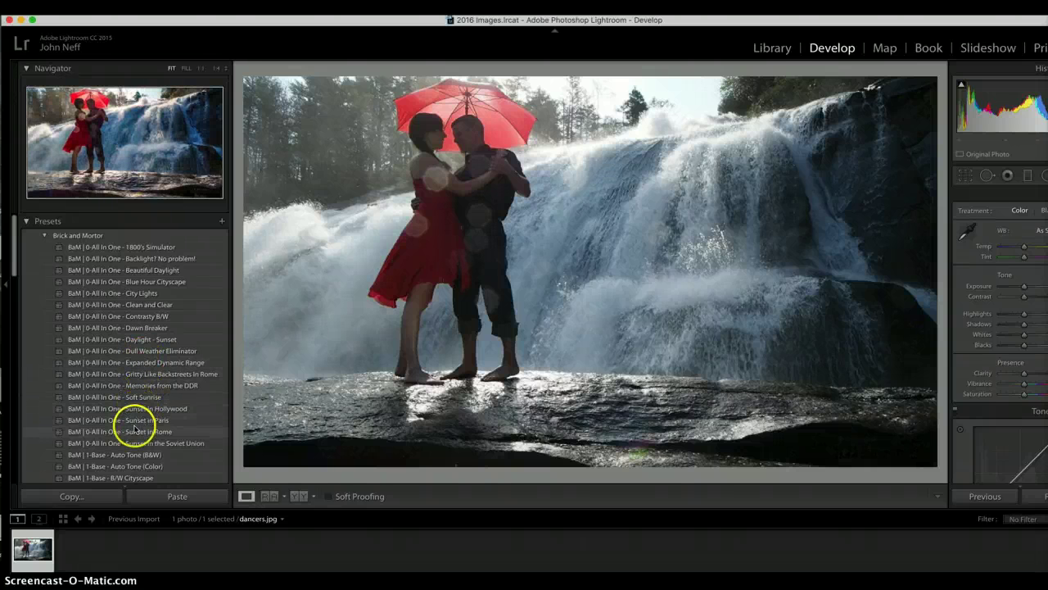
scroll(146, 402, "down", 10)
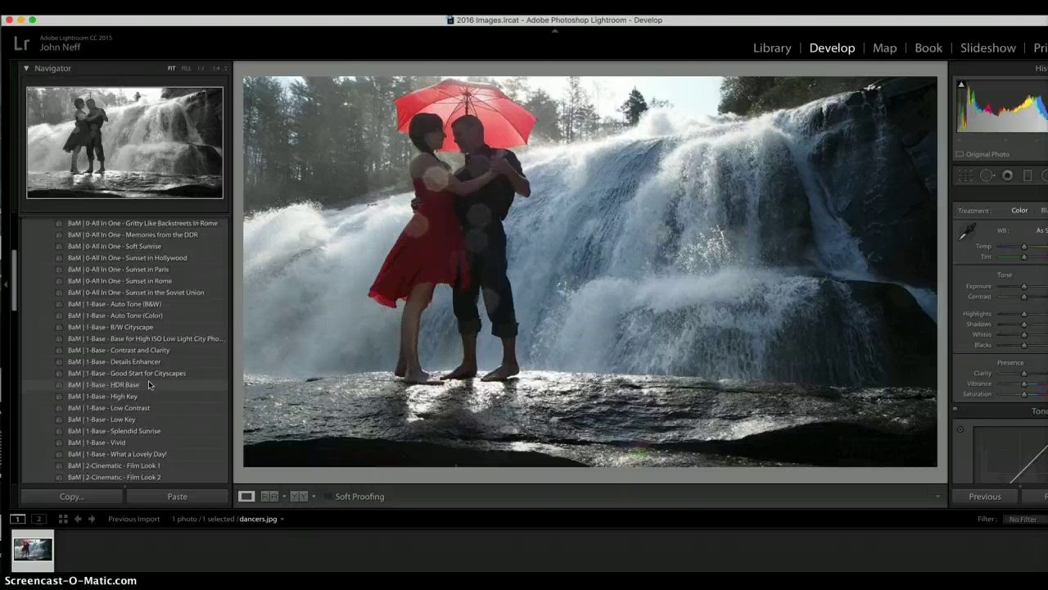
scroll(148, 380, "down", 7)
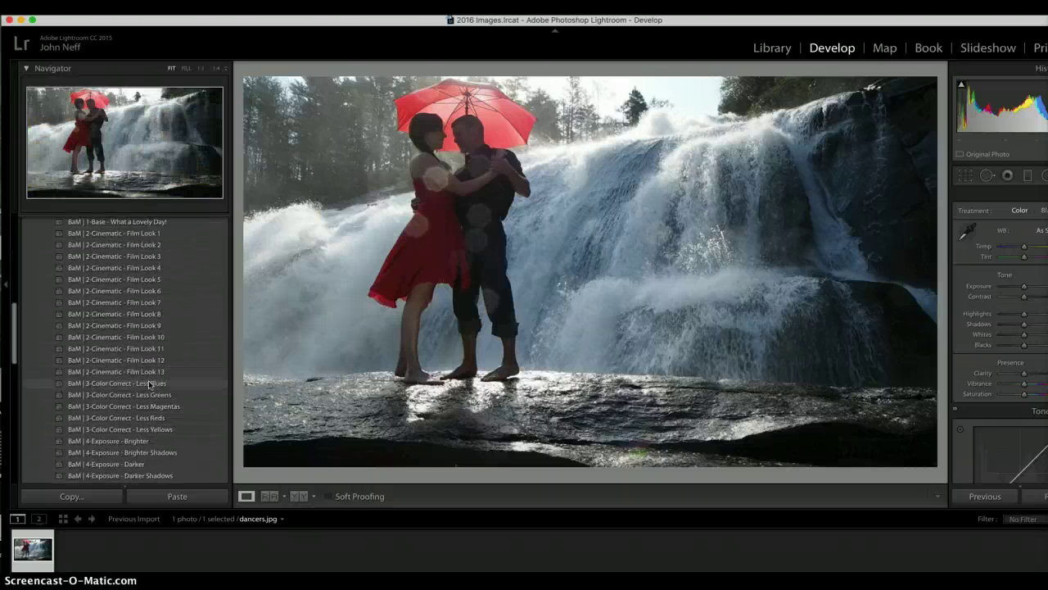
left_click(107, 352)
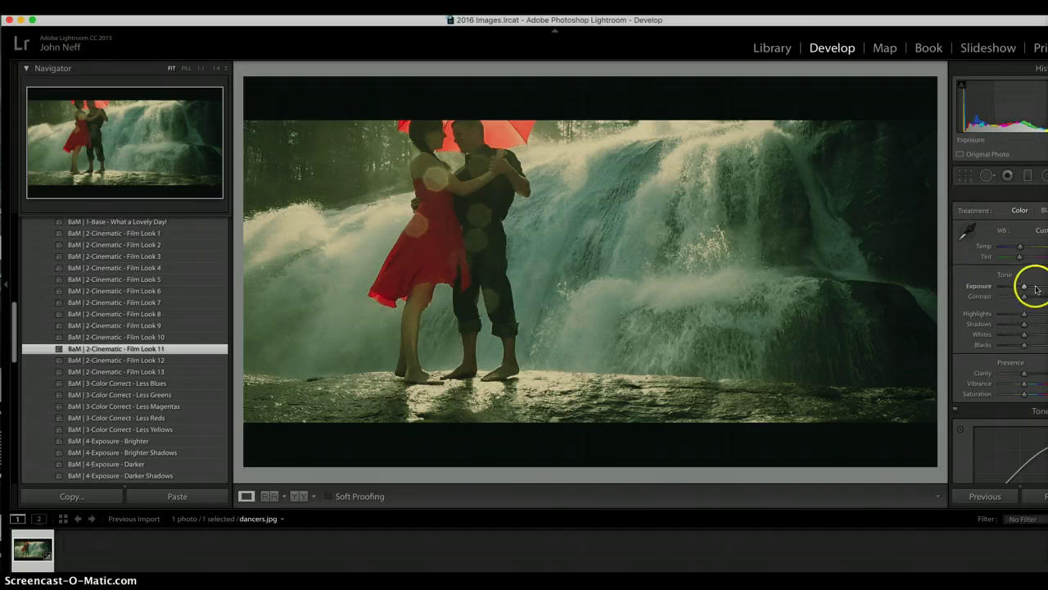
left_click_drag(1024, 287, 1023, 299)
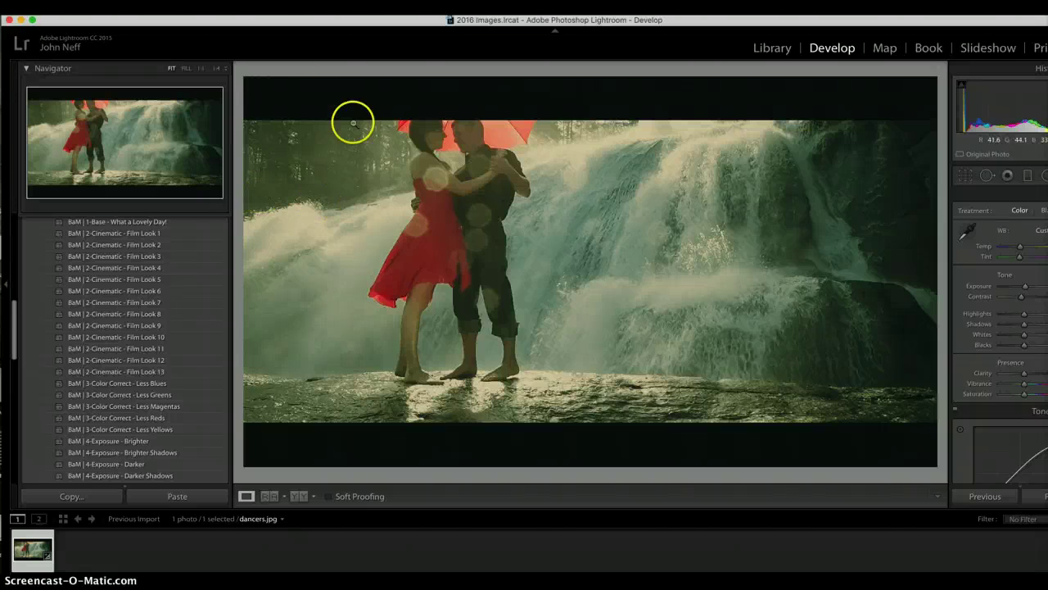
Export the selected photo's develop settings as a medium-quality 32-point LUT with the Rec 709 Gamma 2.2 profile to the Desktop.
left_click(80, 8)
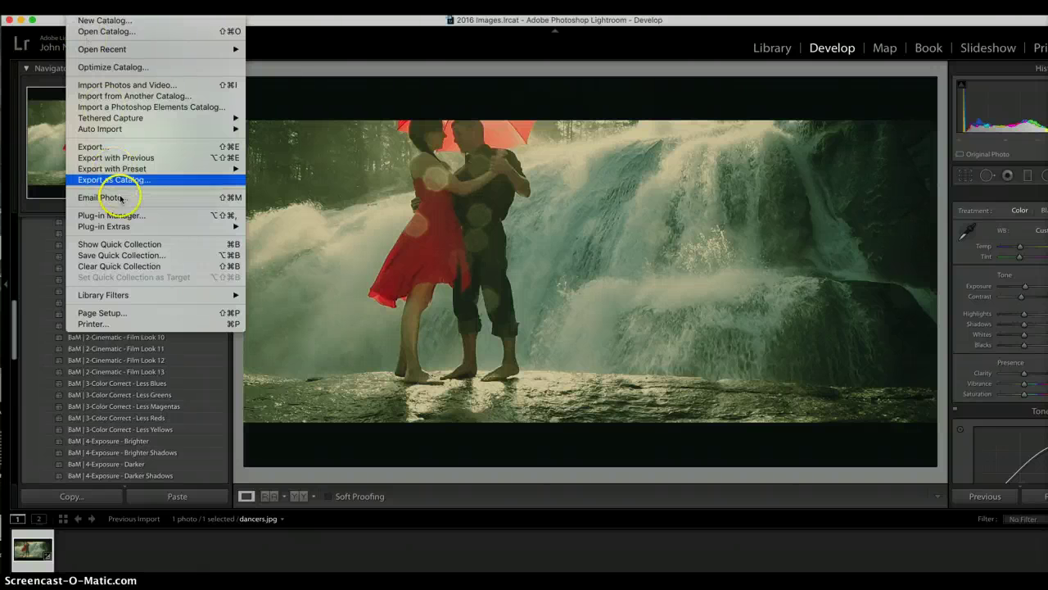
mouse_move(134, 228)
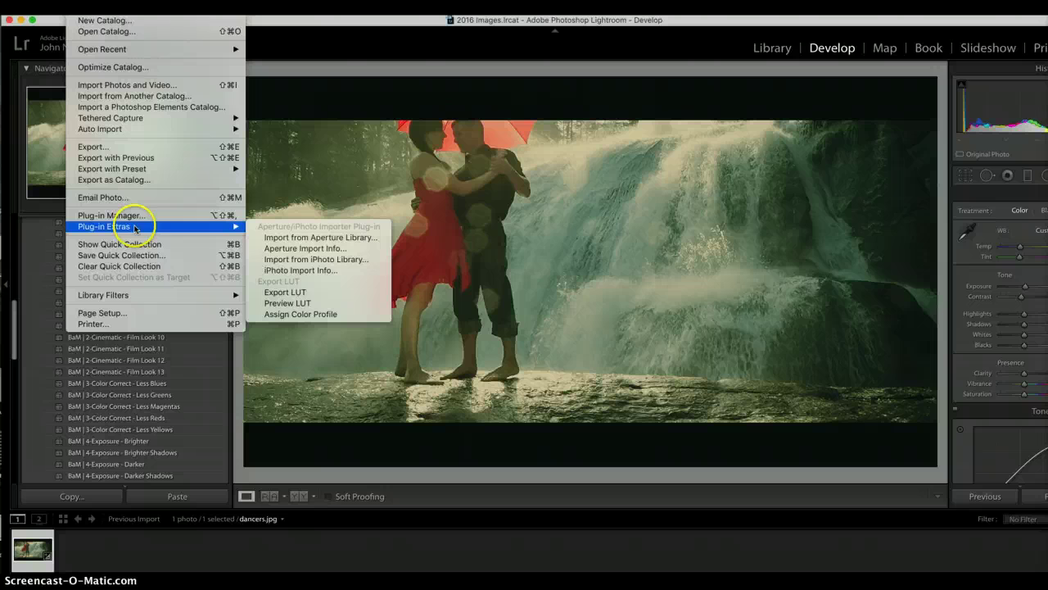
left_click(341, 293)
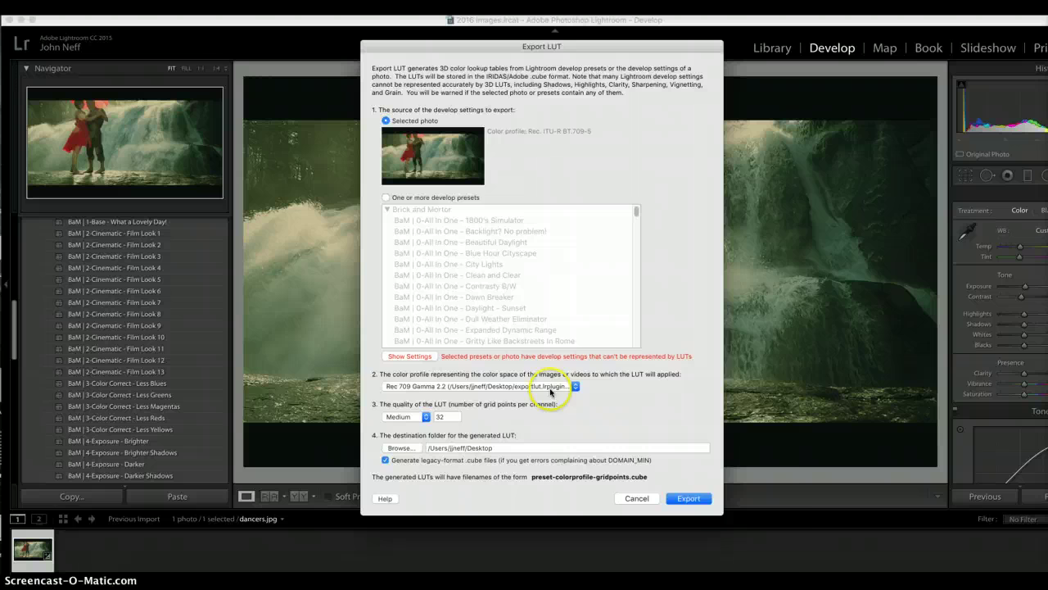
left_click(573, 387)
left_click(573, 387)
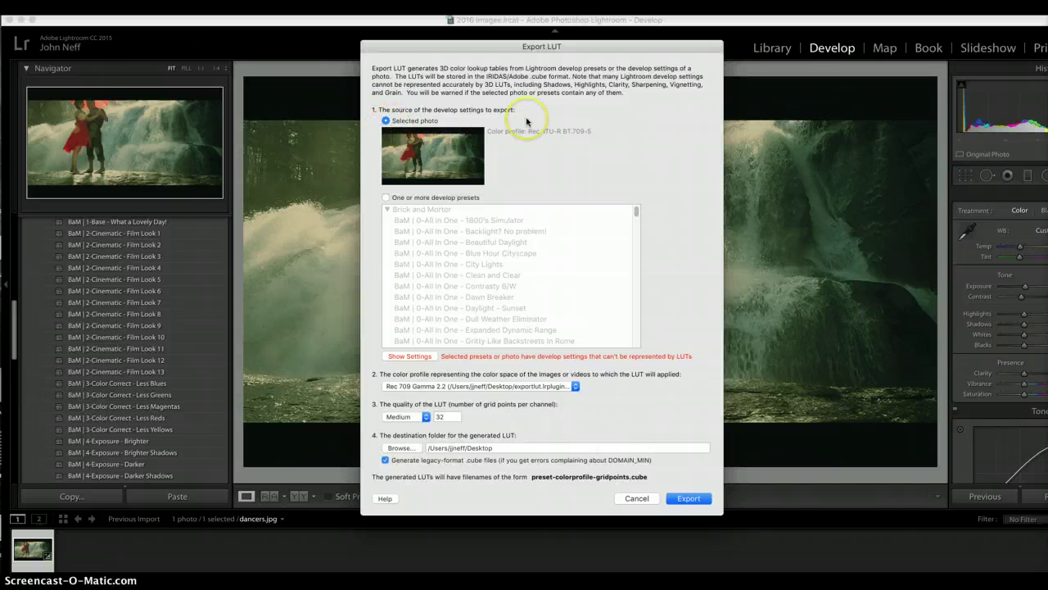
left_click(688, 498)
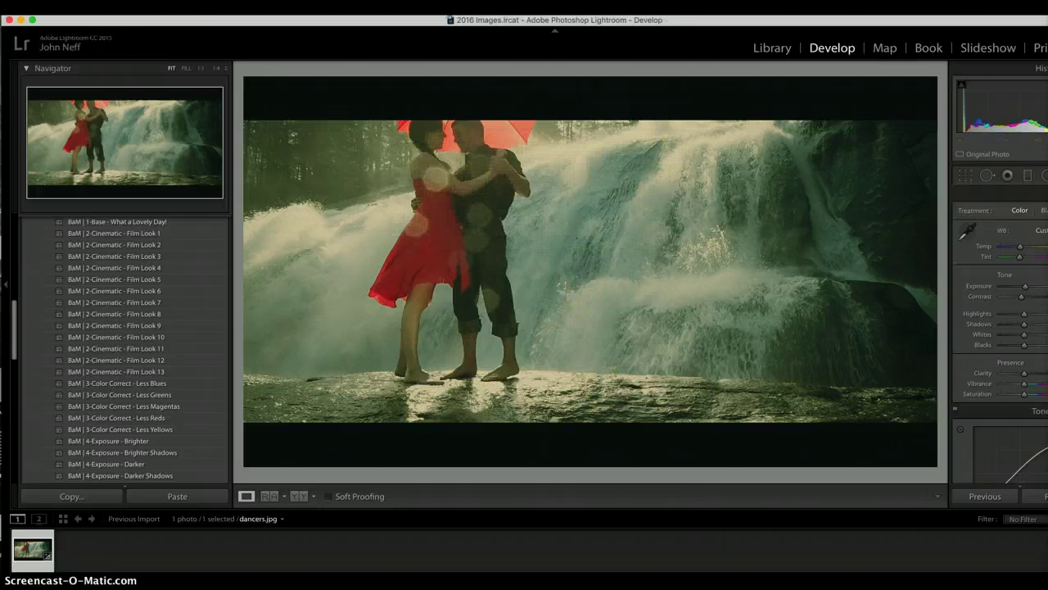
Switch back to Final Cut Pro and apply the mLut by motionVFX effect to the Dancya clip in the timeline.
left_click(19, 20)
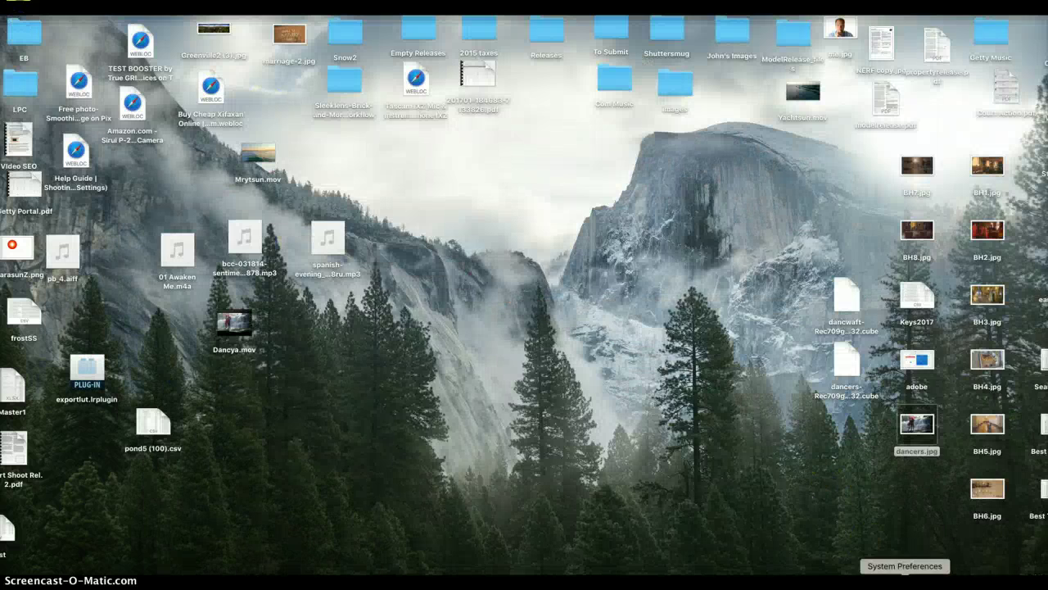
left_click(1030, 570)
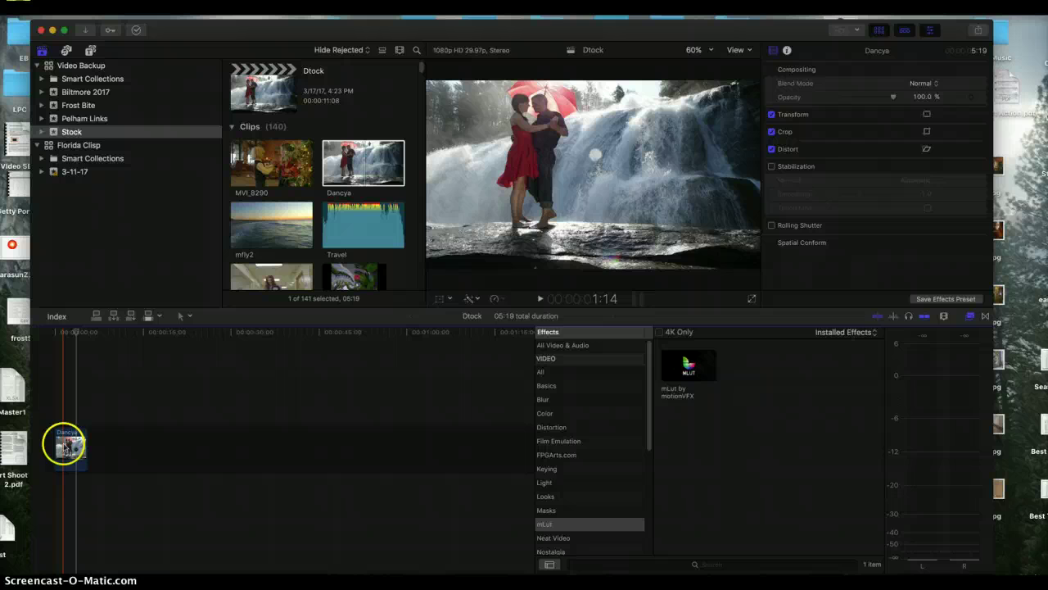
left_click_drag(66, 445, 71, 447)
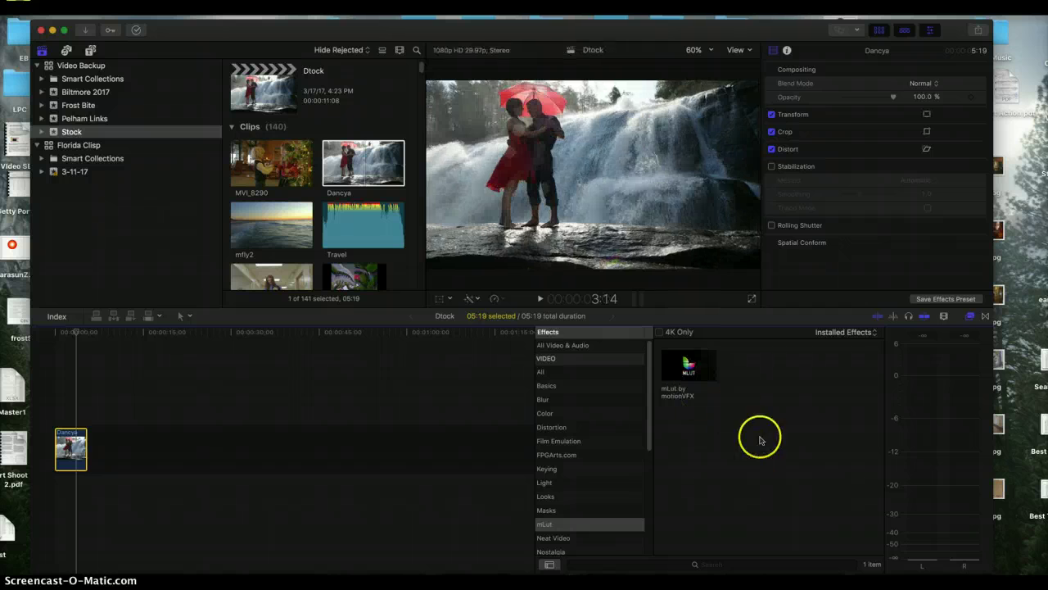
left_click(692, 369)
double_click(692, 373)
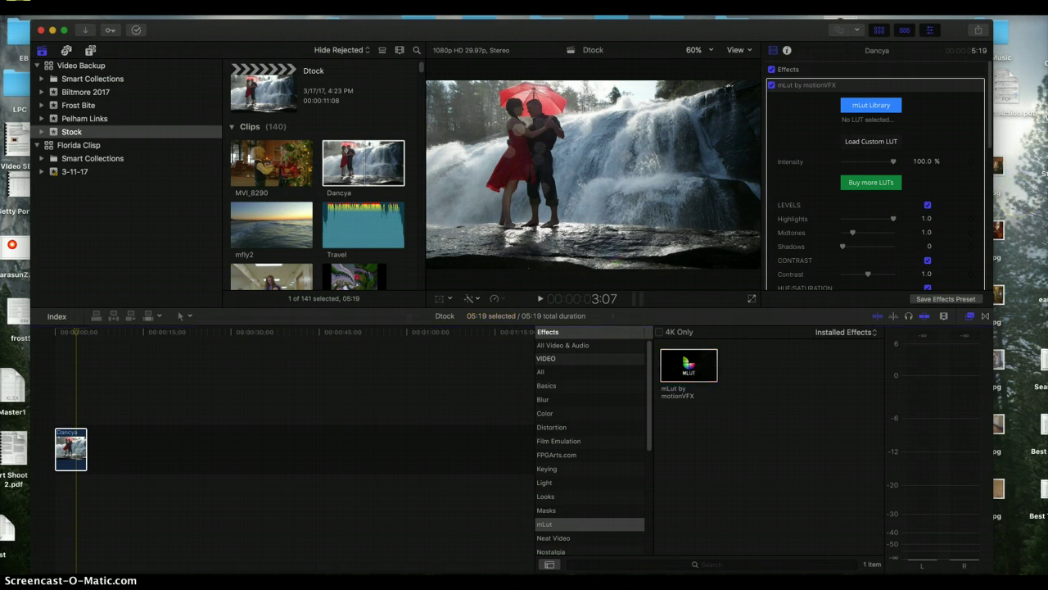
Load the custom LUT dancers-Rec709gamma2.2-32.cube from the Desktop into the clip's mLut effect.
left_click(870, 144)
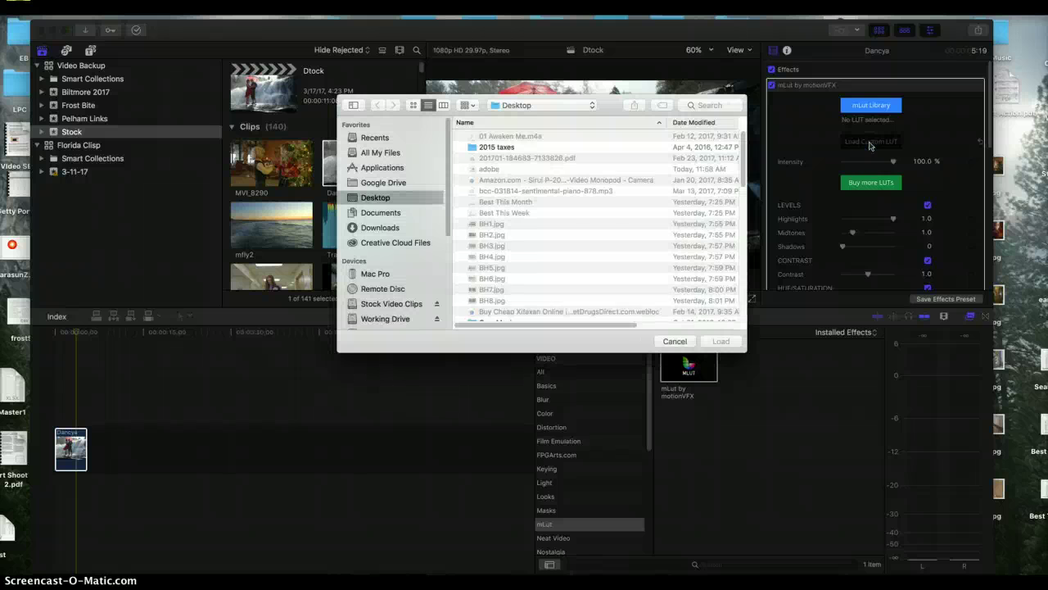
scroll(583, 222, "down", 5)
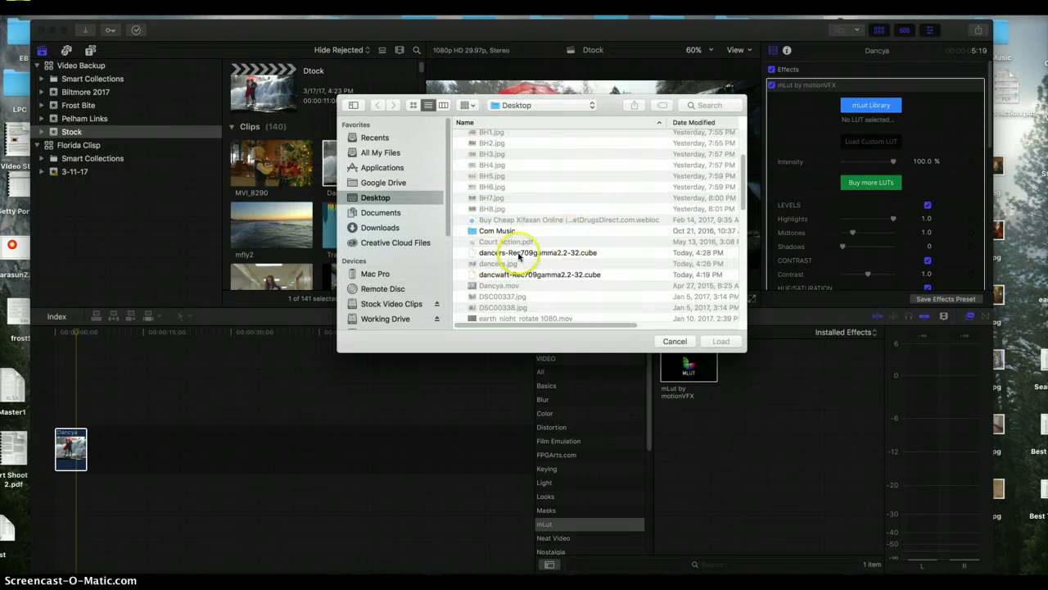
left_click(564, 255)
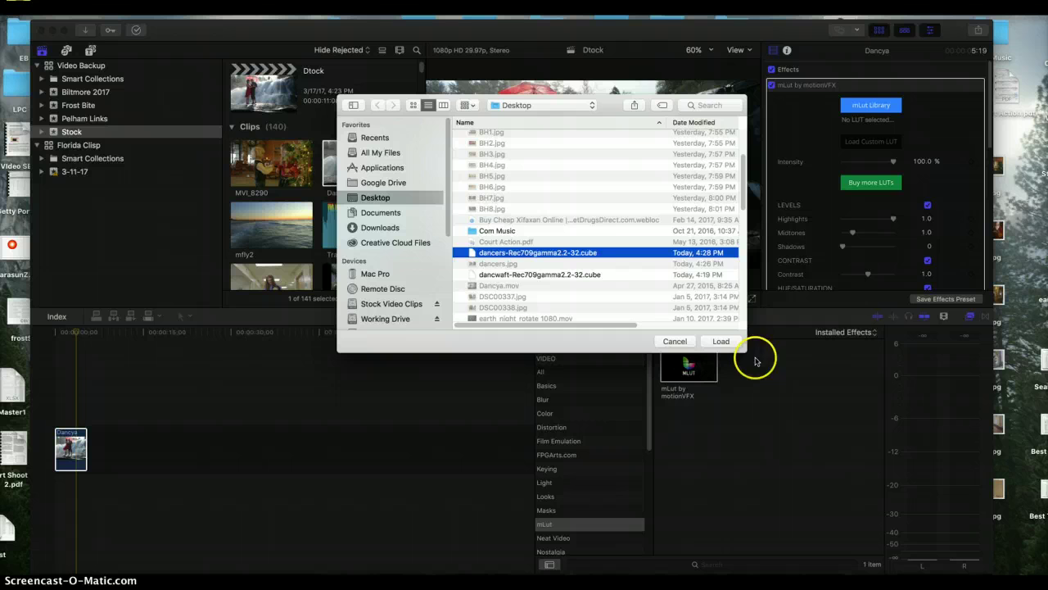
left_click(721, 341)
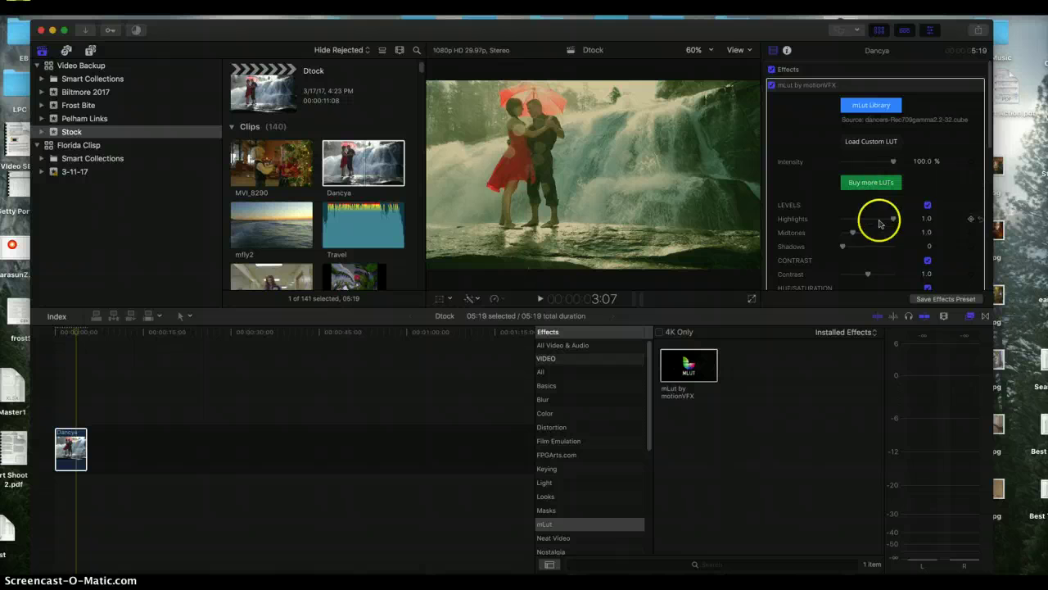
Fine-tune the clip's mLut effect: highlights 0.96, intensity 84.73%, midtones 1.16 and contrast 1.09.
left_click_drag(894, 219, 891, 220)
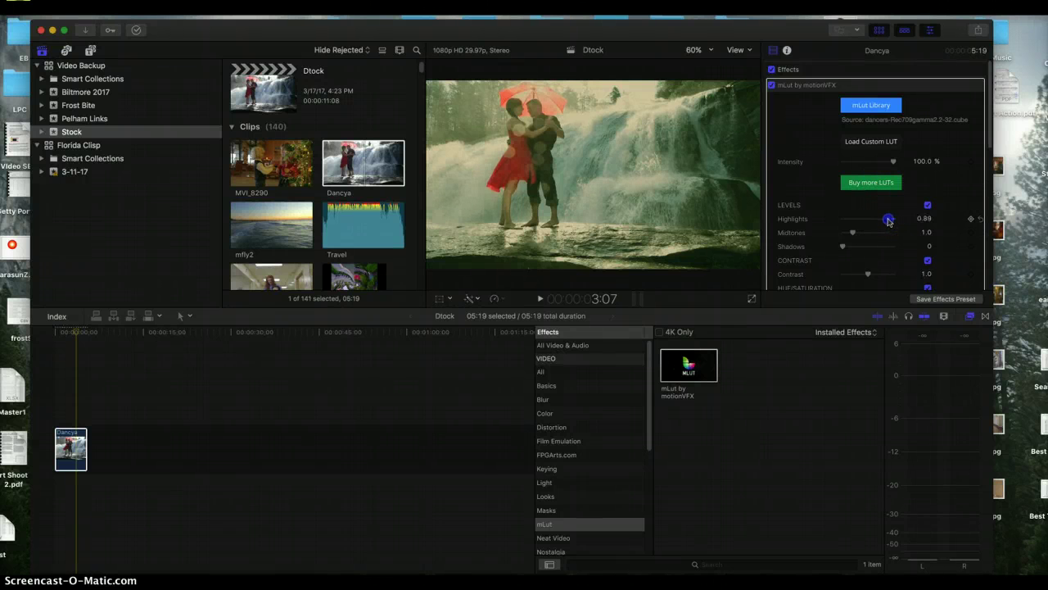
left_click_drag(899, 163, 886, 165)
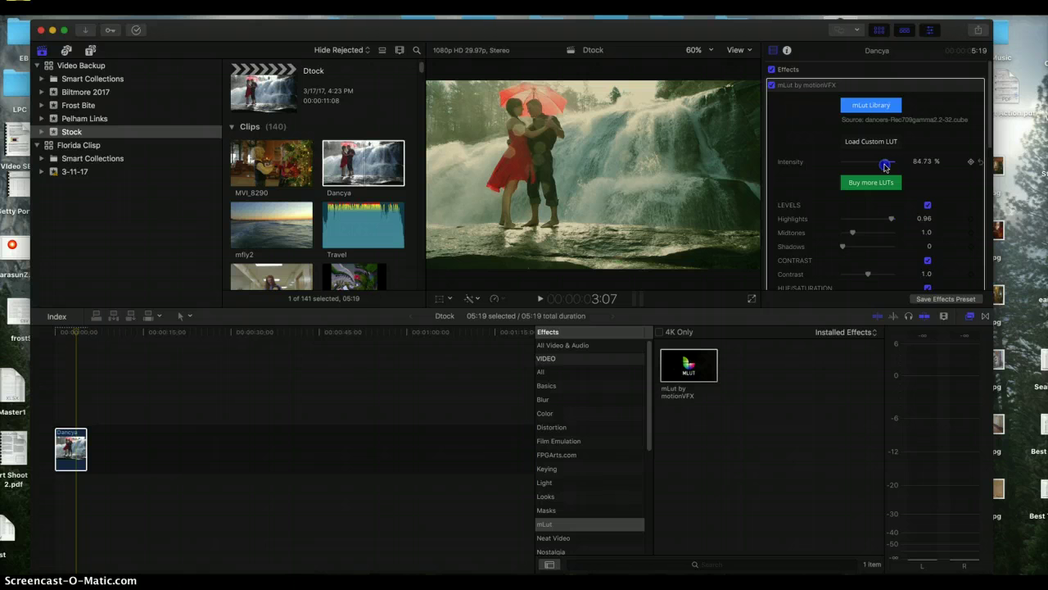
left_click_drag(880, 238, 856, 234)
left_click_drag(870, 274, 872, 274)
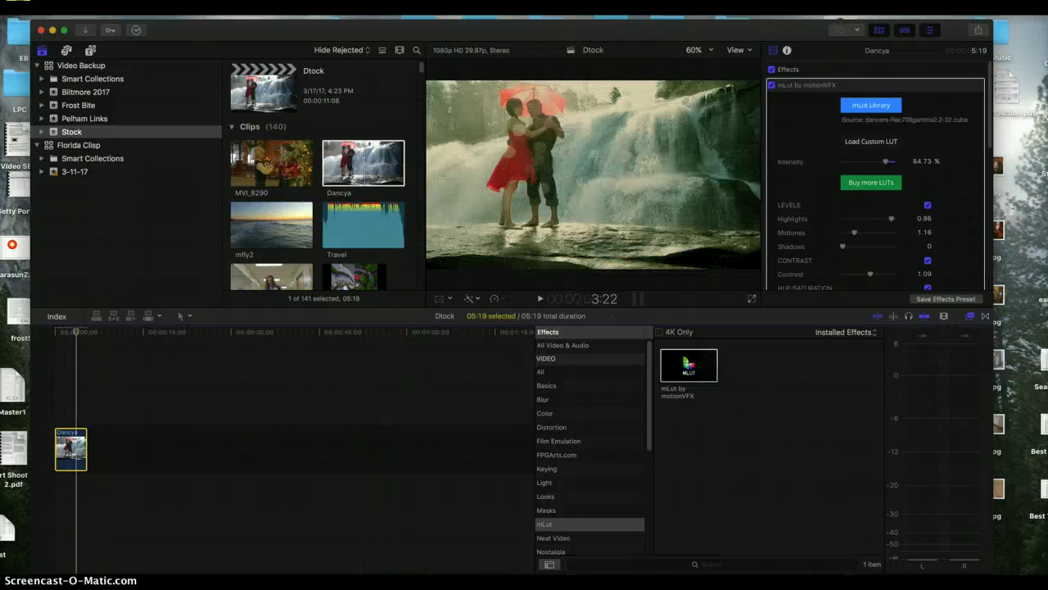
Append an ungraded copy of the Dancya clip from the browser to the end of the timeline.
left_click_drag(72, 332, 65, 334)
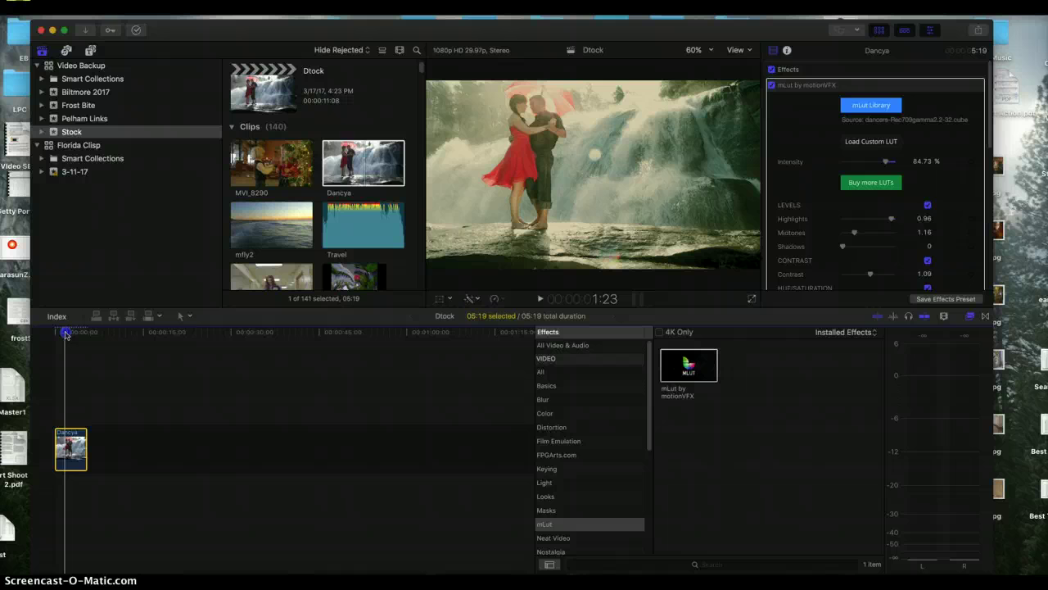
left_click(354, 160)
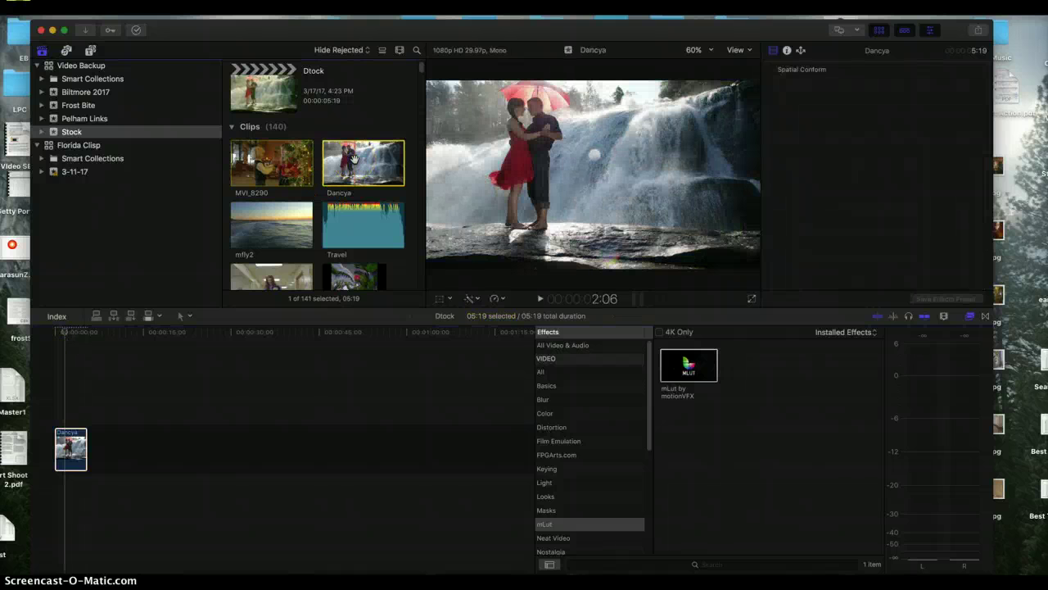
key("e")
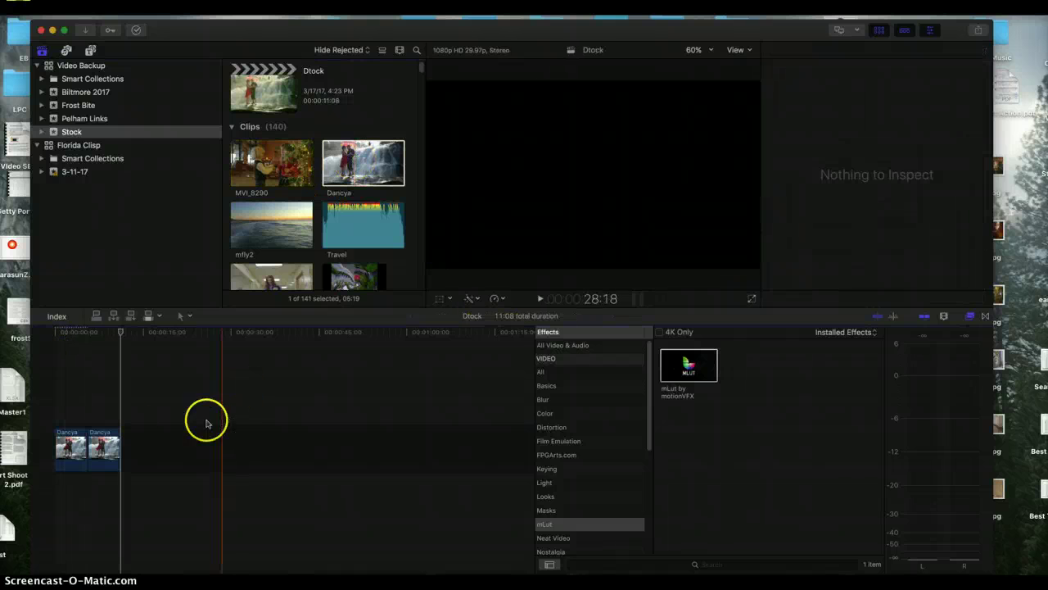
Play and scrub across both Dancya clips in the timeline to compare the LUT-graded version with the ungraded original.
key("space")
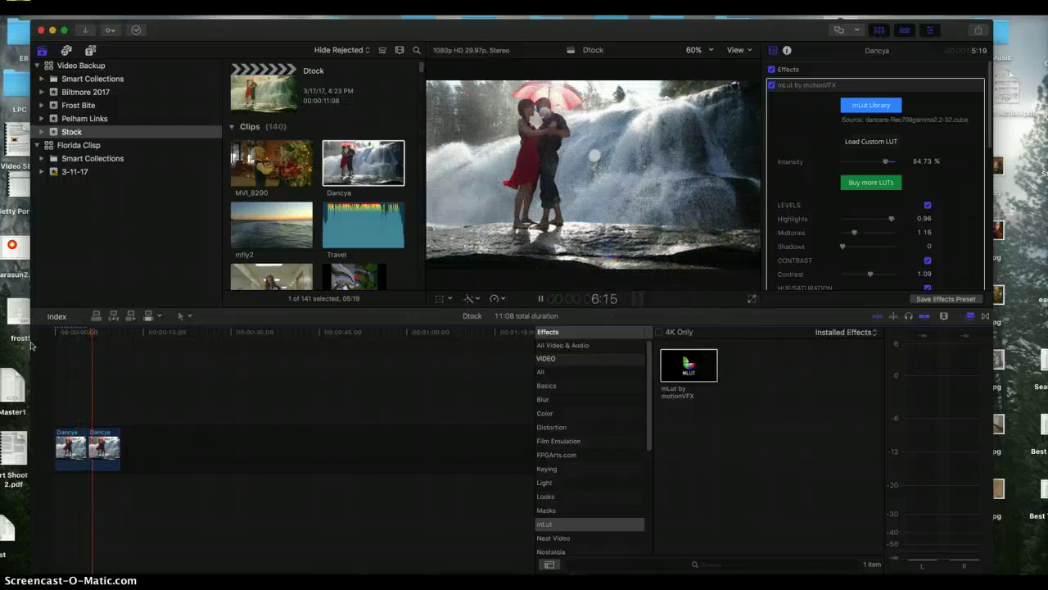
left_click(120, 385)
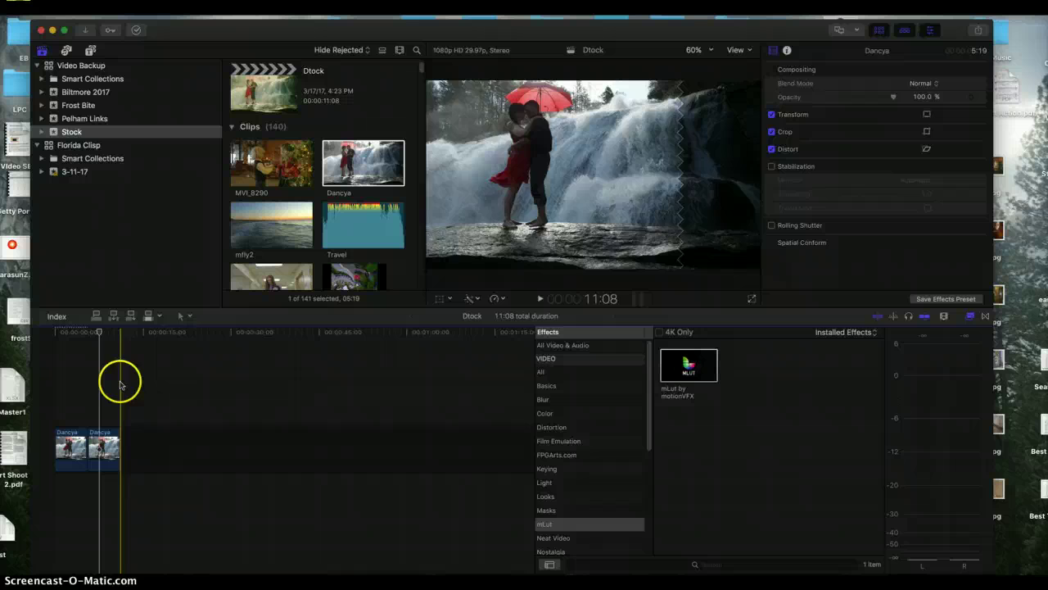
mouse_move(99, 332)
left_mouse_down()
mouse_move(66, 339)
mouse_move(105, 346)
left_mouse_up()
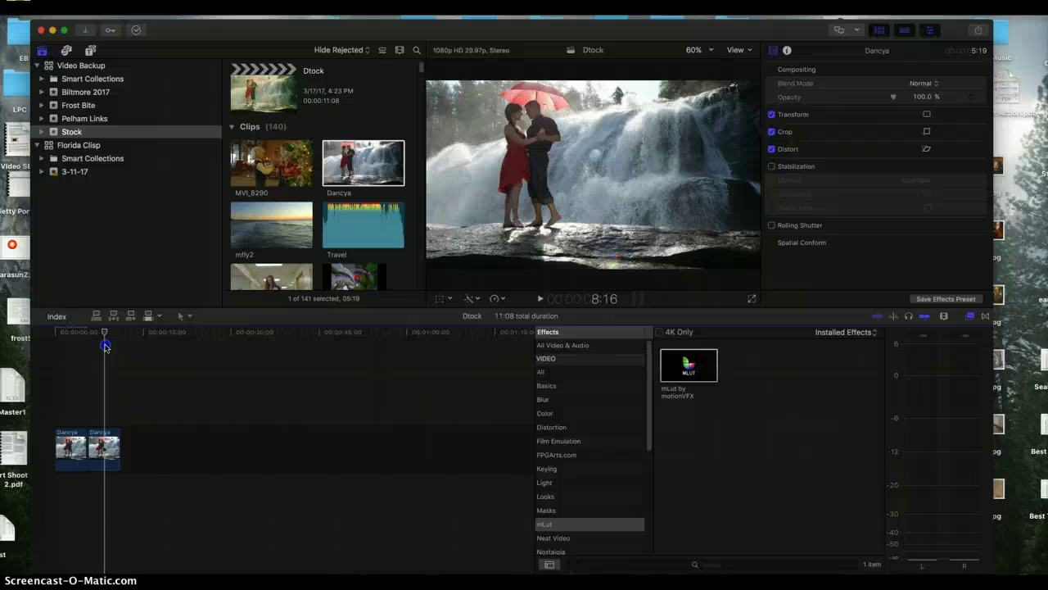
left_click_drag(104, 345, 71, 356)
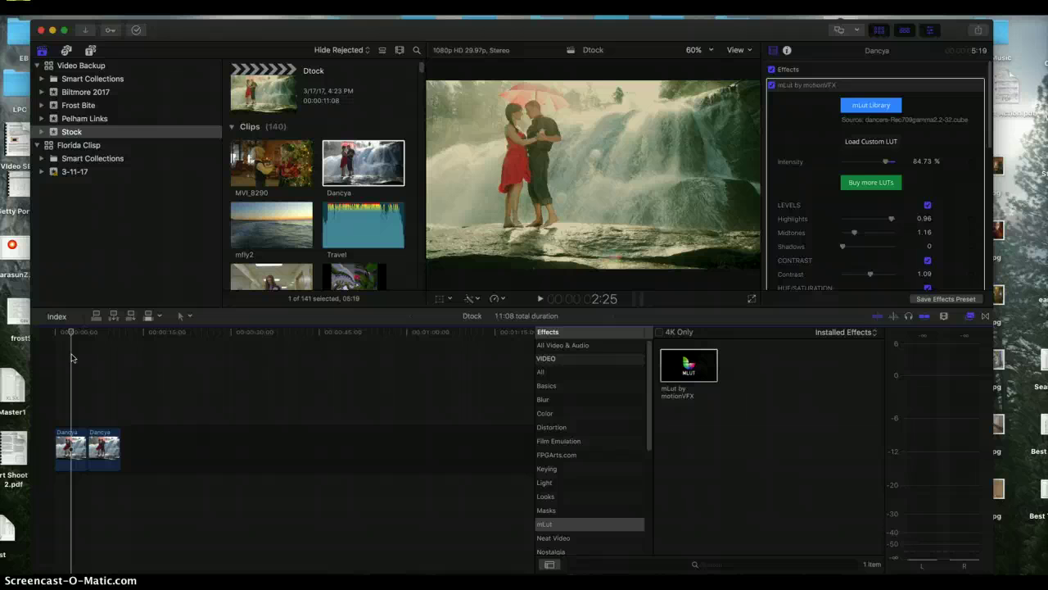
left_click(52, 497)
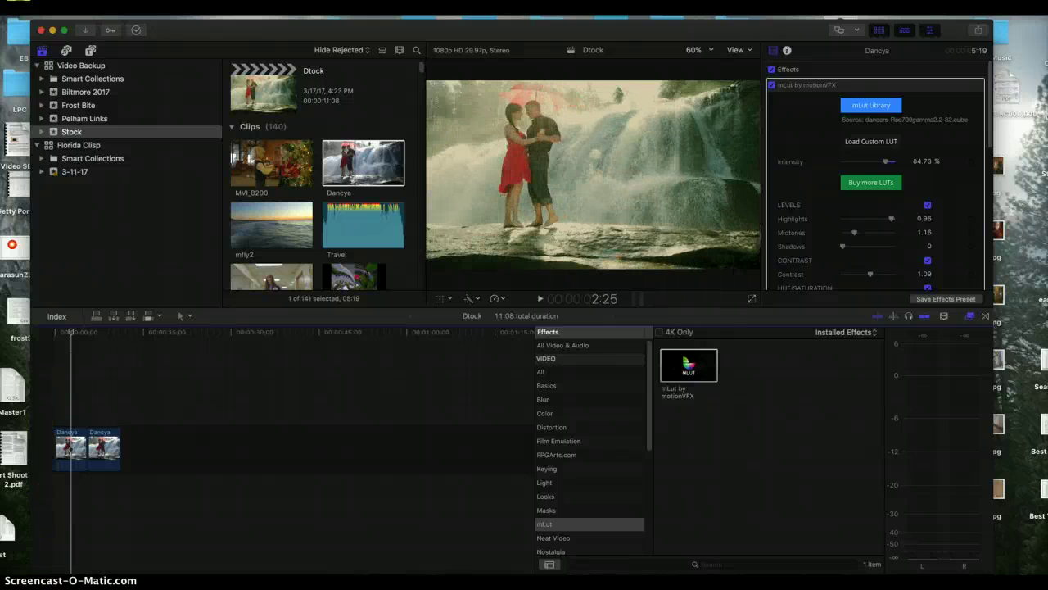